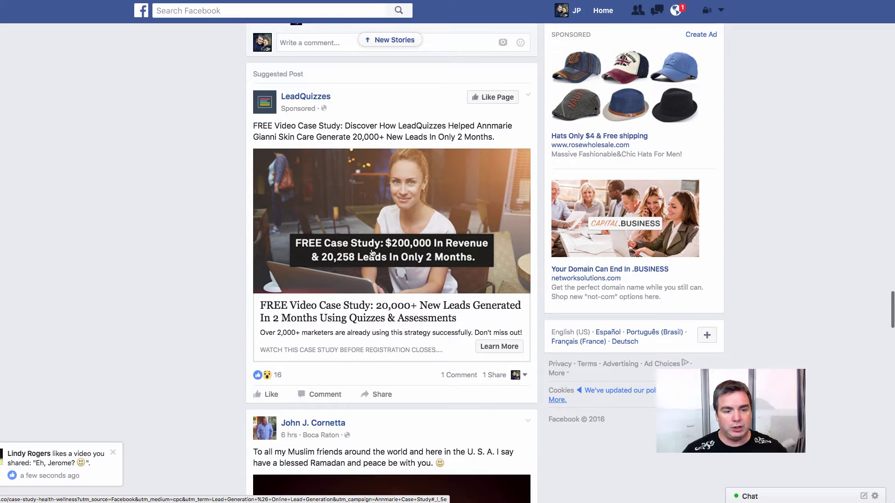
pyautogui.scroll(1, 394, 256)
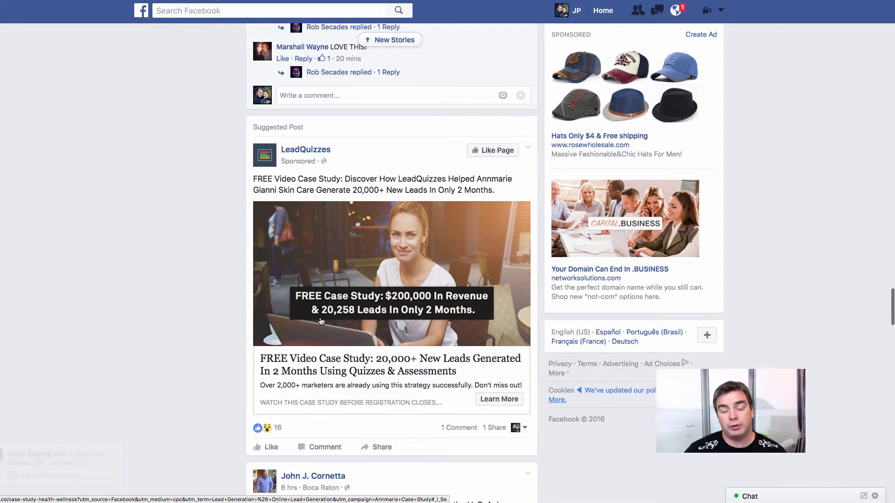
pyautogui.scroll(1, 320, 320)
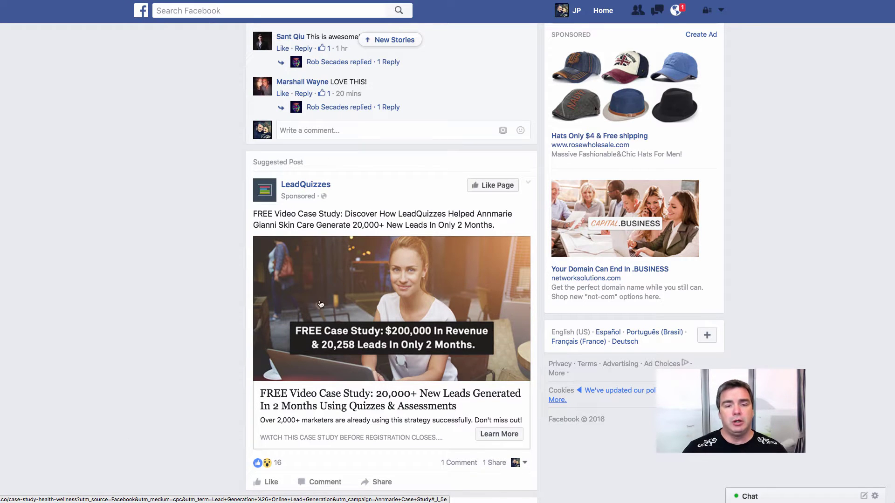
pyautogui.scroll(-1, 334, 277)
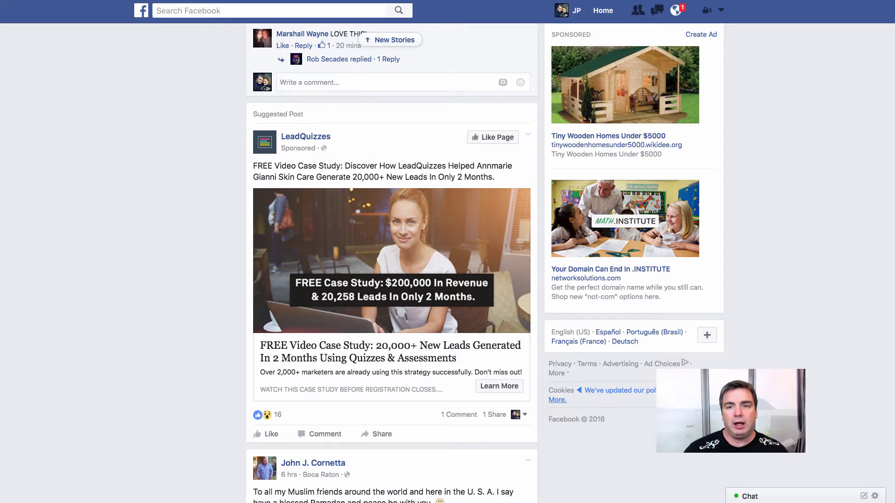
pyautogui.scroll(1, 392, 263)
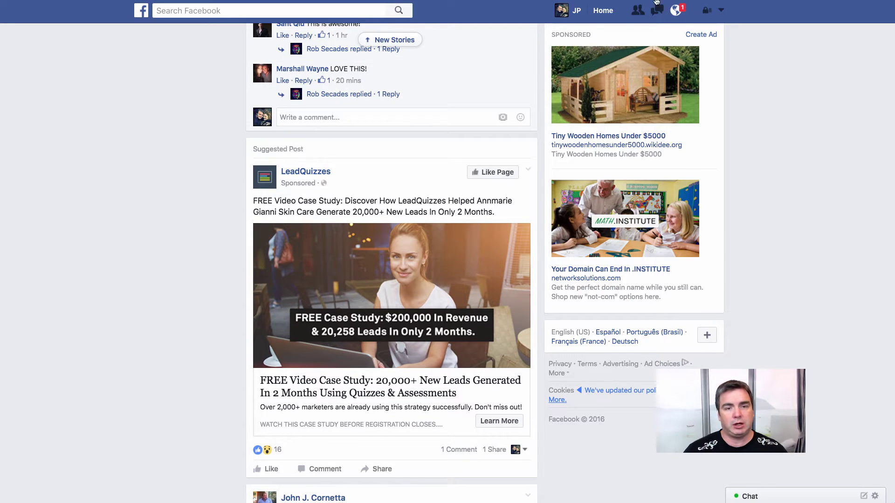
pyautogui.scroll(-1, 803, 302)
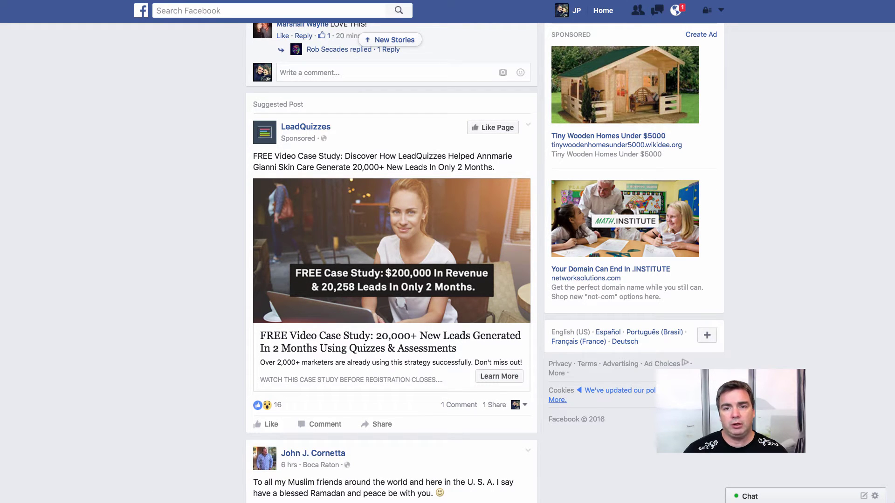
# - Capture the LeadQuizzes sponsored post in the news feed as a region screenshot with the Evernote web clipper
pyautogui.click(764, 1)
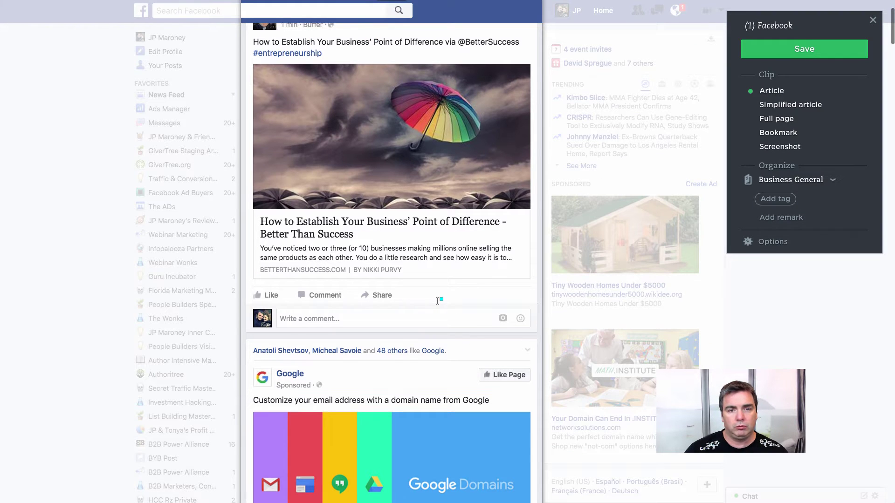
pyautogui.scroll(-7, 438, 301)
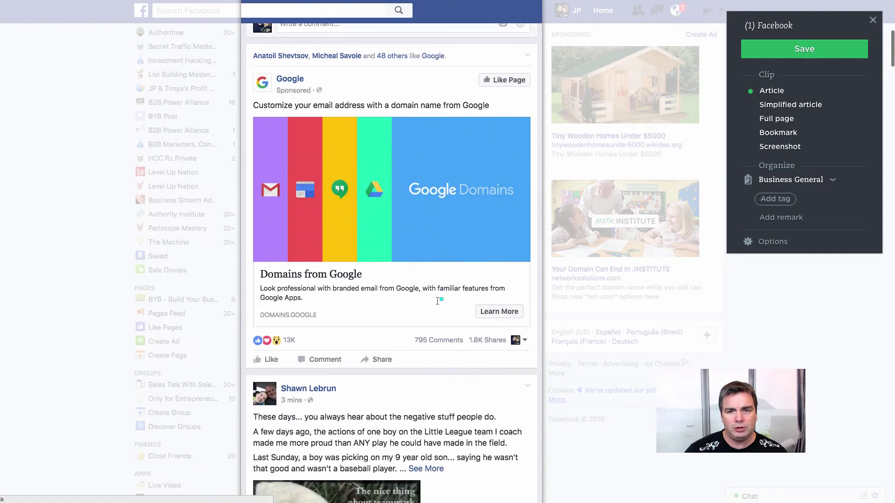
pyautogui.scroll(9, 439, 301)
pyautogui.scroll(-20, 440, 300)
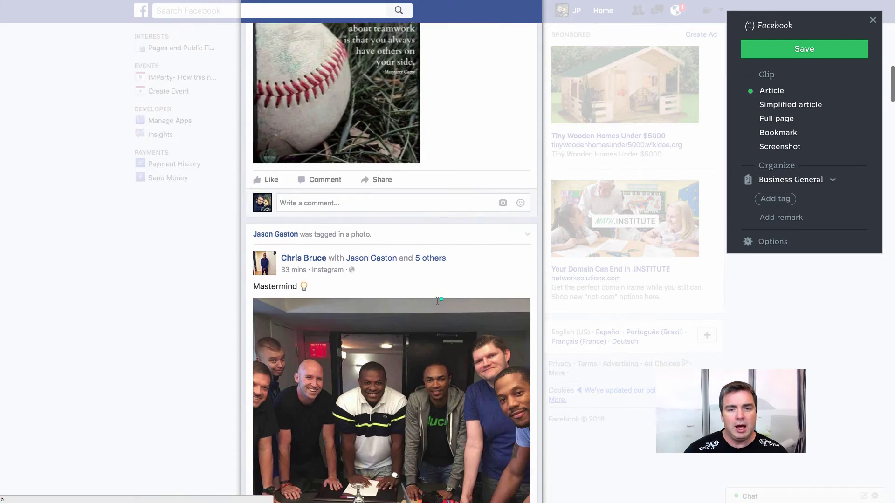
pyautogui.scroll(-15, 441, 299)
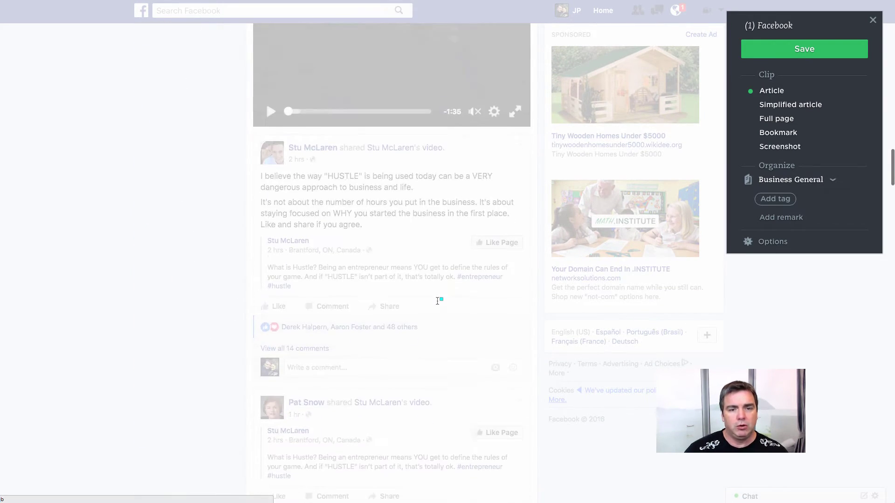
pyautogui.scroll(-15, 438, 301)
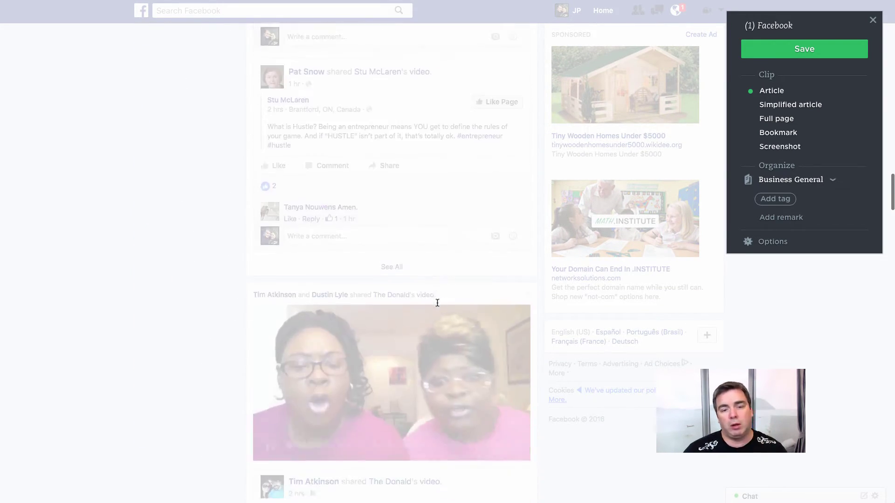
pyautogui.scroll(-15, 438, 302)
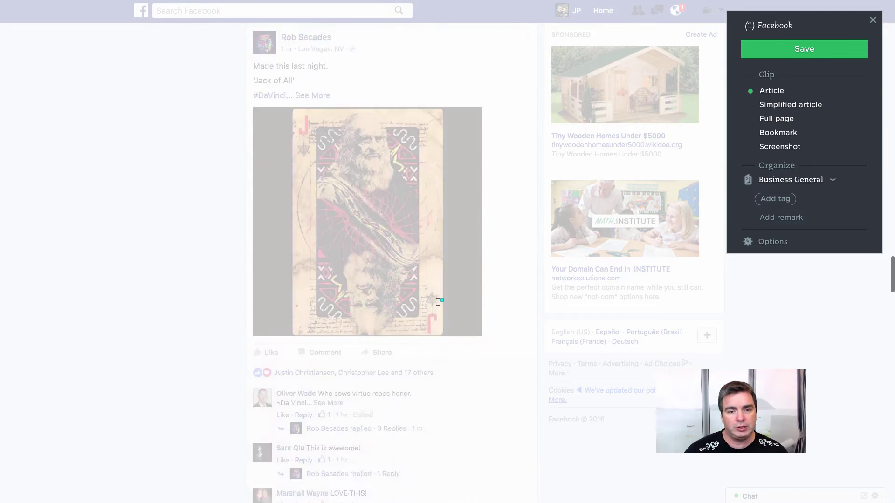
pyautogui.scroll(-5, 438, 302)
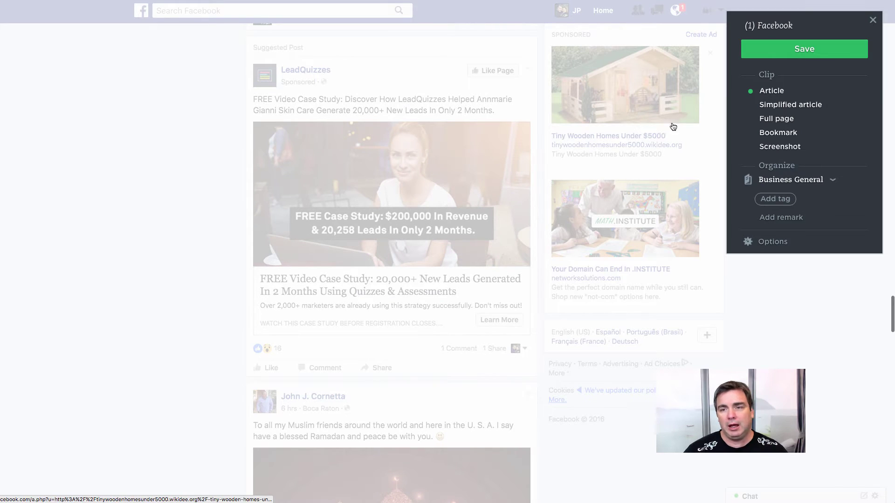
pyautogui.click(775, 148)
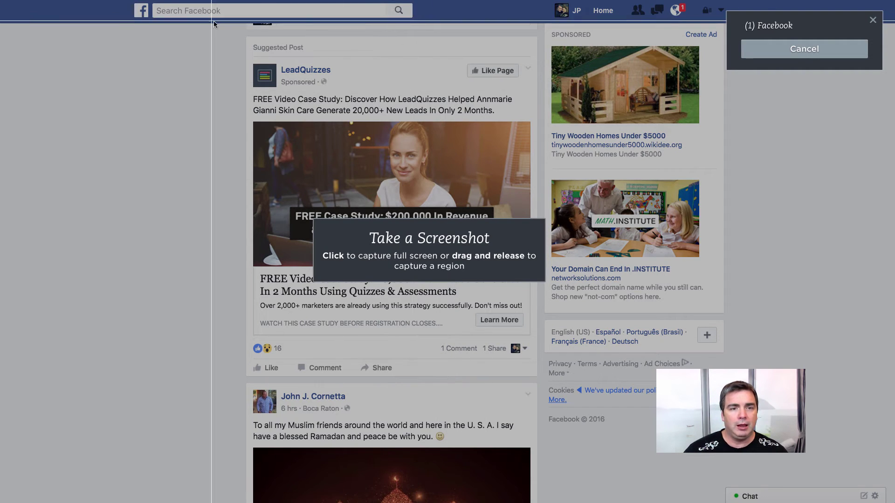
pyautogui.moveTo(240, 35); pyautogui.dragTo(542, 381)
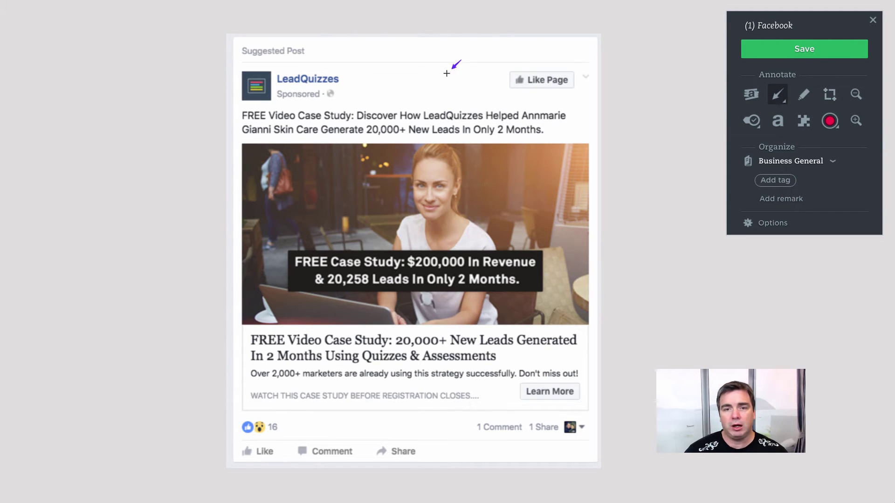
# - Annotate the screenshot with an arrow pointing at the Sponsored label and a freehand circle around the Like Page button
pyautogui.moveTo(519, 54); pyautogui.dragTo(347, 86)
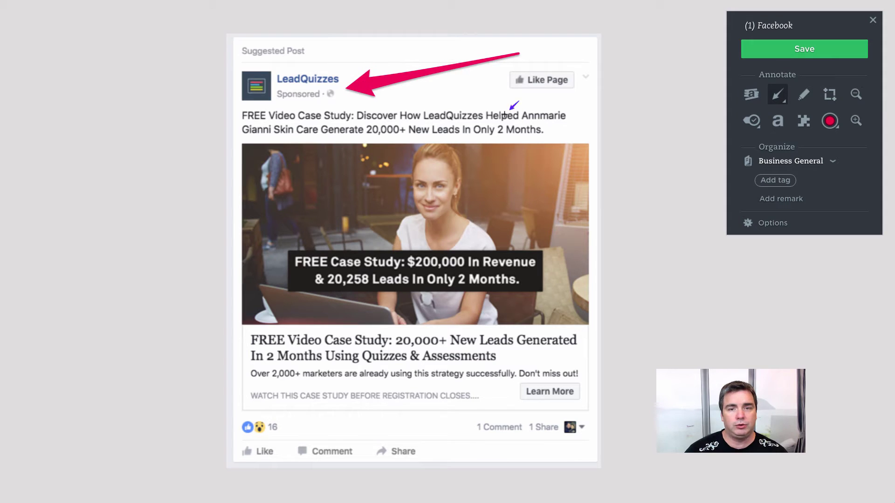
pyautogui.click(804, 95)
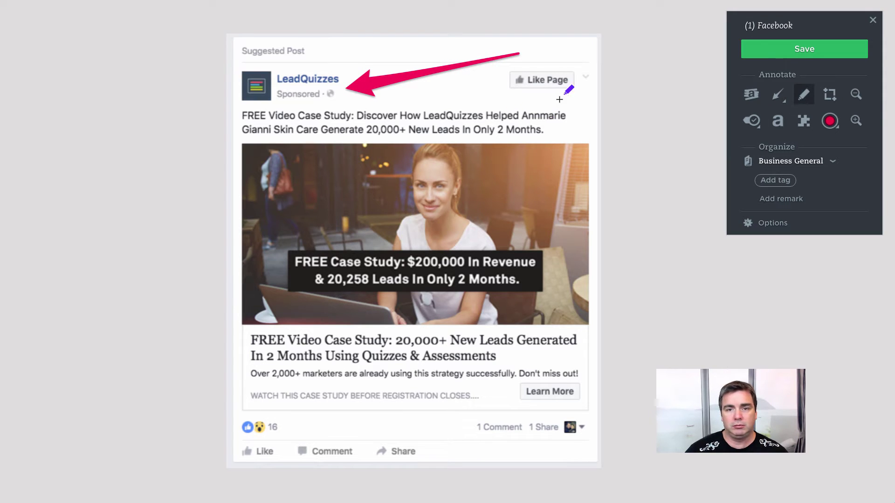
pyautogui.moveTo(517, 66)
pyautogui.mouseDown()
pyautogui.moveTo(619, 71)
pyautogui.moveTo(446, 98)
pyautogui.mouseUp()
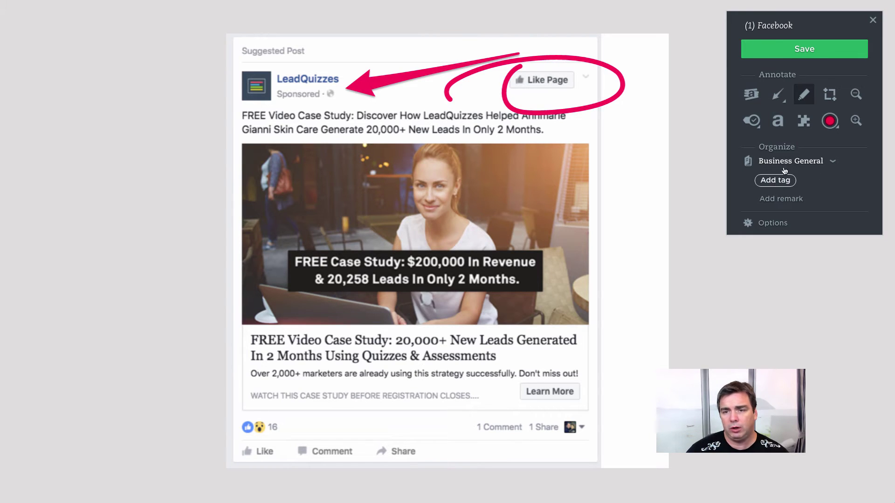
# - Tag the clip with "swipe file" and "facebook advertising" and save it to the Business General notebook
pyautogui.click(776, 181)
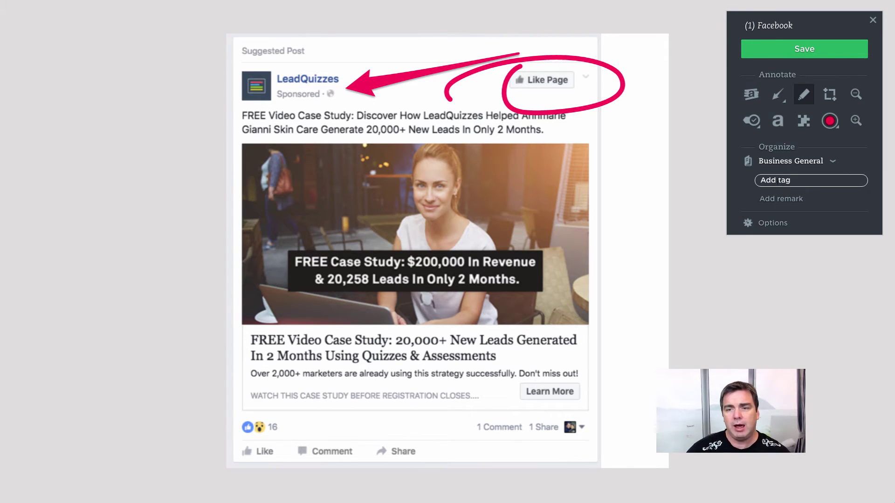
pyautogui.write('swip')
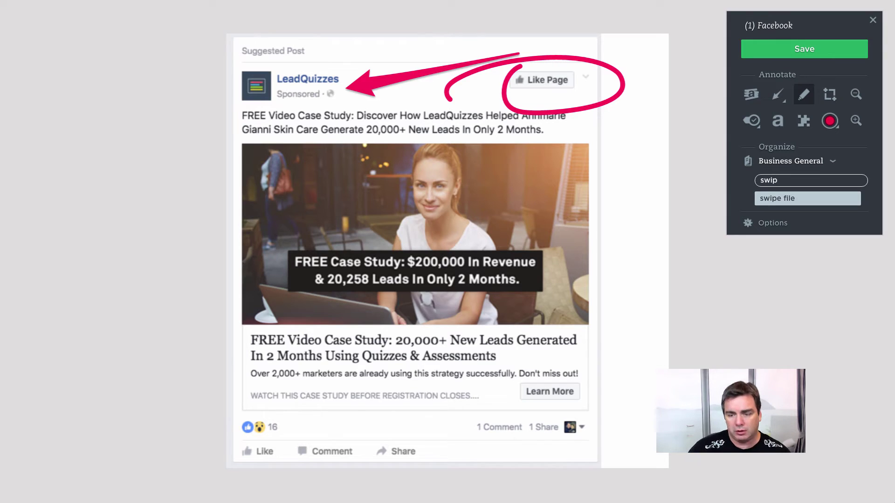
pyautogui.press('Down')
pyautogui.press('Return')
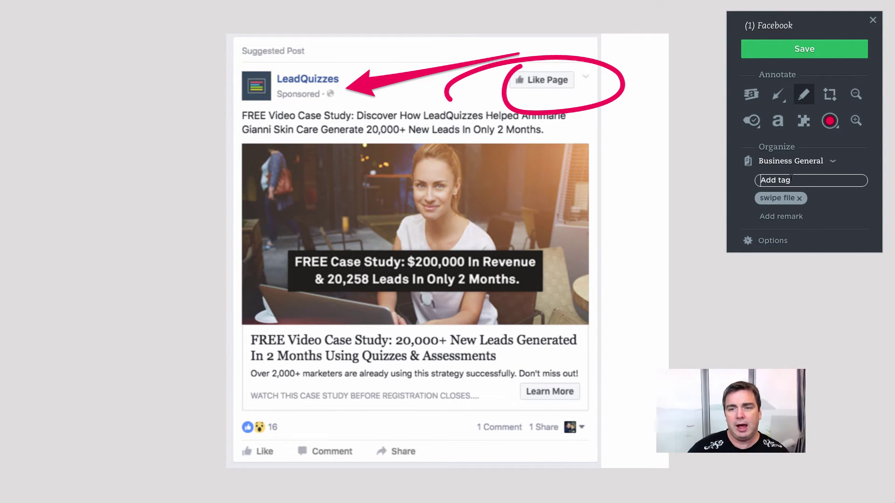
pyautogui.write('fac')
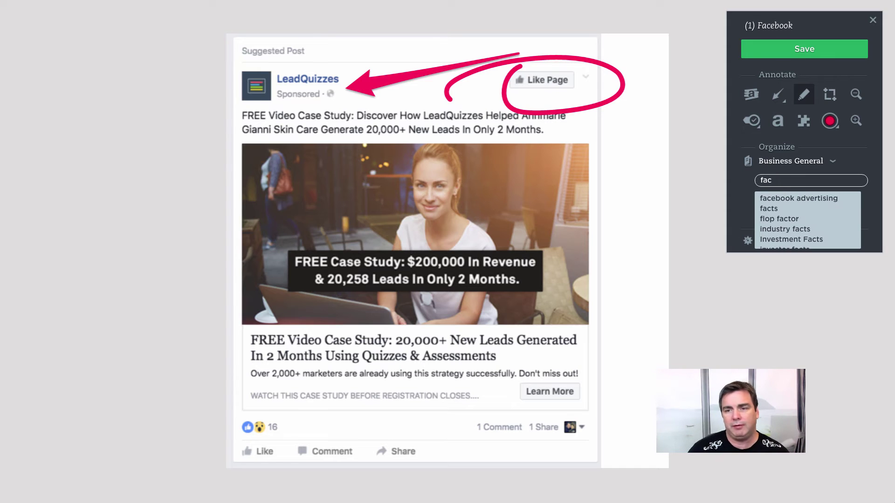
pyautogui.click(782, 199)
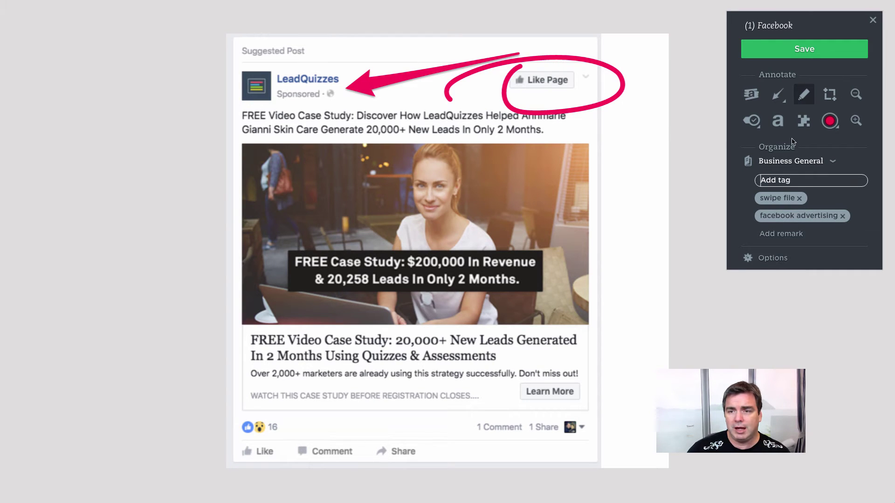
pyautogui.click(791, 51)
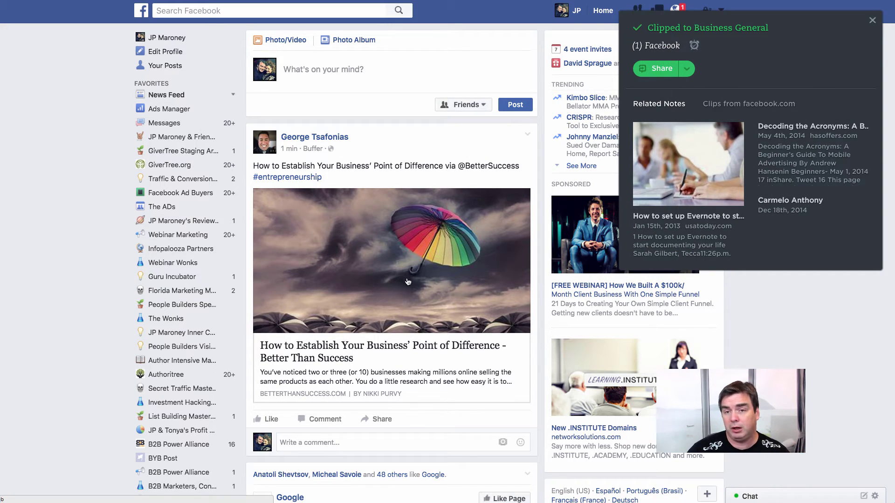
pyautogui.click(691, 70)
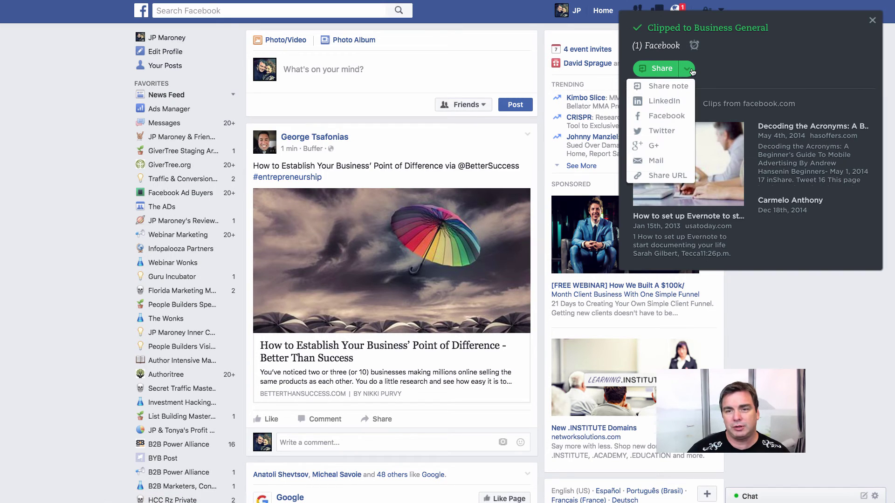
pyautogui.click(667, 117)
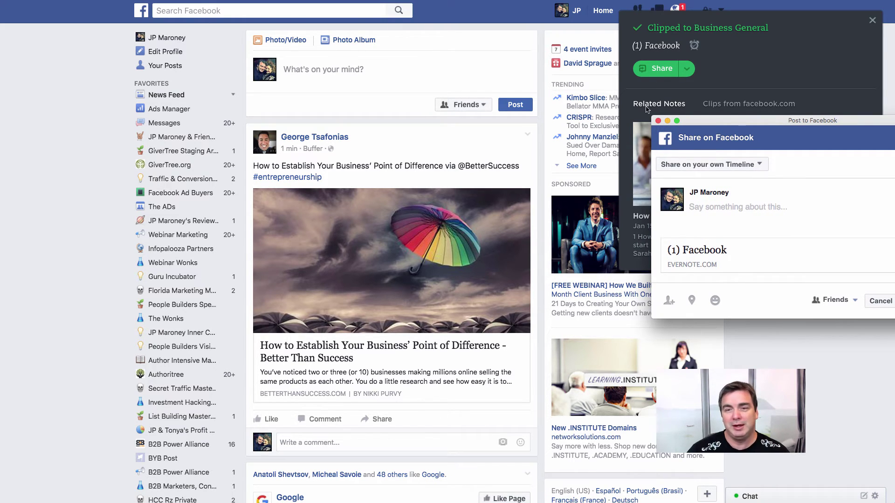
pyautogui.click(658, 121)
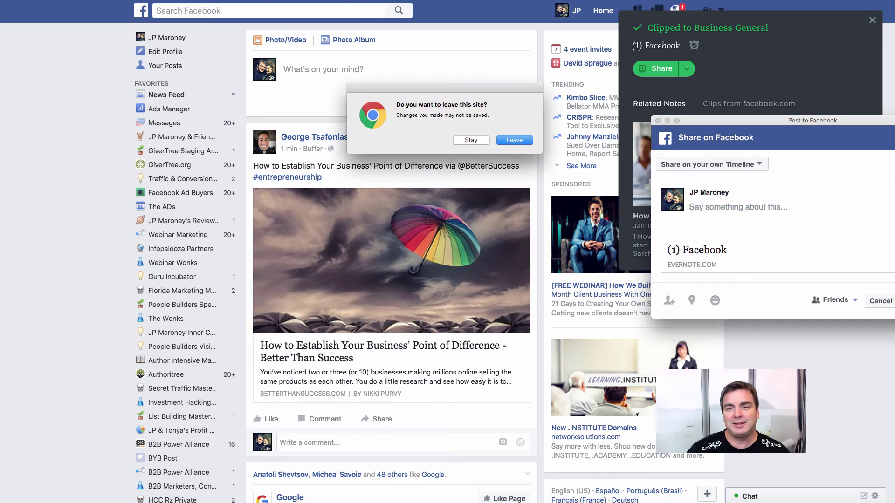
pyautogui.click(513, 141)
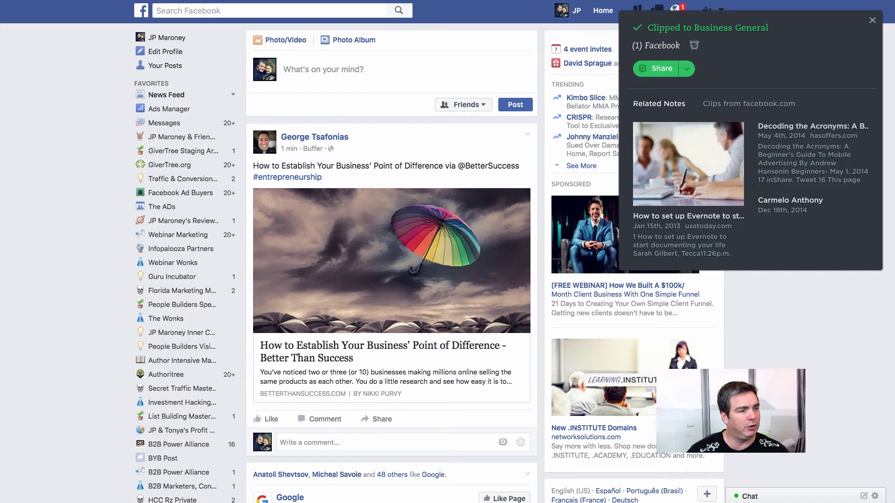
# - Switch to the Evernote desktop app and enlarge its window around the clipped LeadQuizzes note
pyautogui.moveTo(46, 0); pyautogui.dragTo(0, 35)
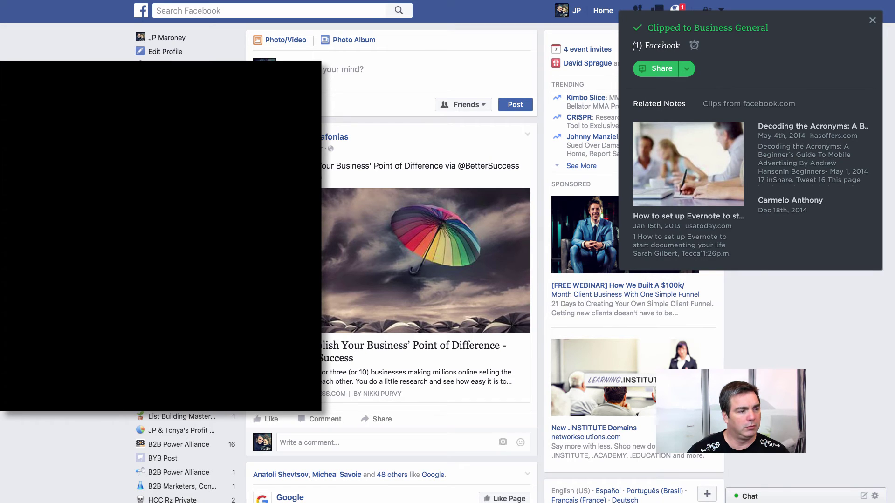
pyautogui.moveTo(0, 0); pyautogui.dragTo(244, 32)
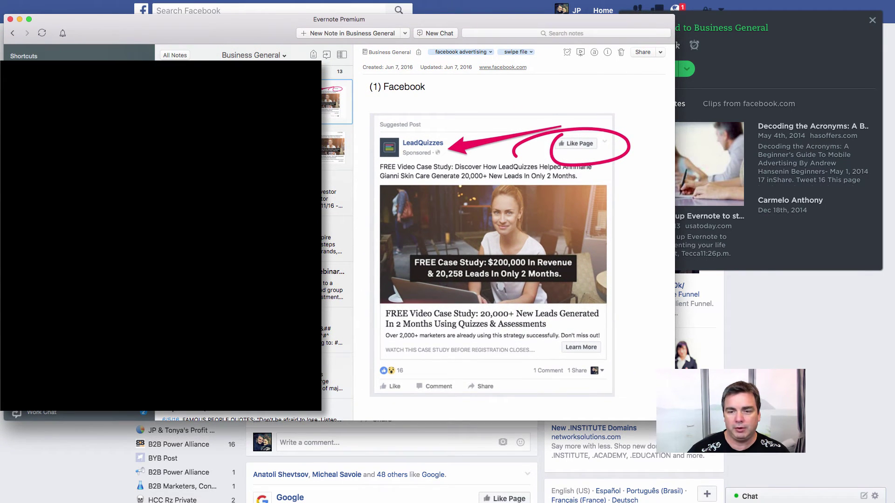
pyautogui.moveTo(674, 421); pyautogui.dragTo(823, 485)
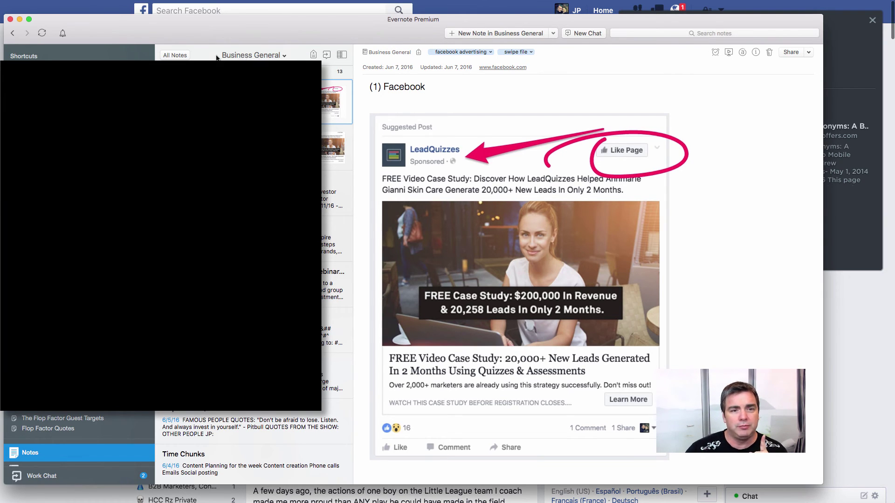
# - Search all notes for those tagged "swipe file"
pyautogui.click(663, 33)
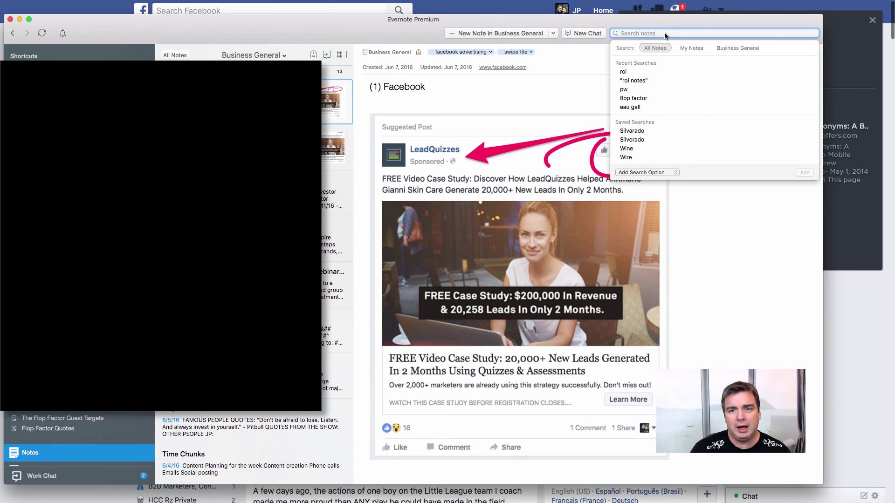
pyautogui.write('swipe')
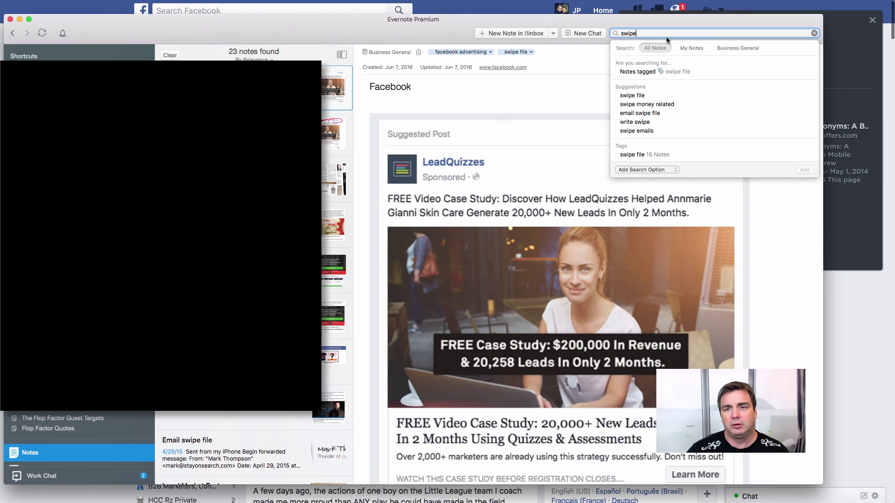
pyautogui.click(681, 71)
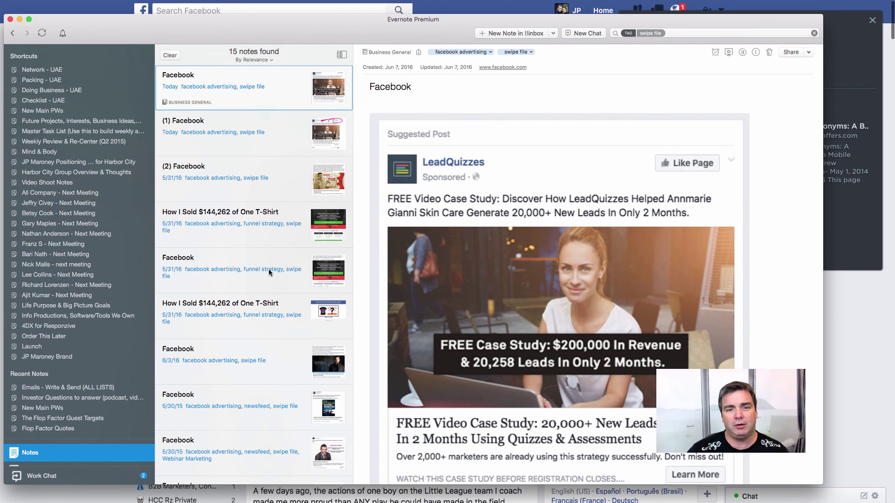
# - Look through the saved Facebook ad clips tagged "swipe file", finishing with the Facebook note at the head of the list
pyautogui.click(331, 222)
pyautogui.click(326, 270)
pyautogui.click(319, 317)
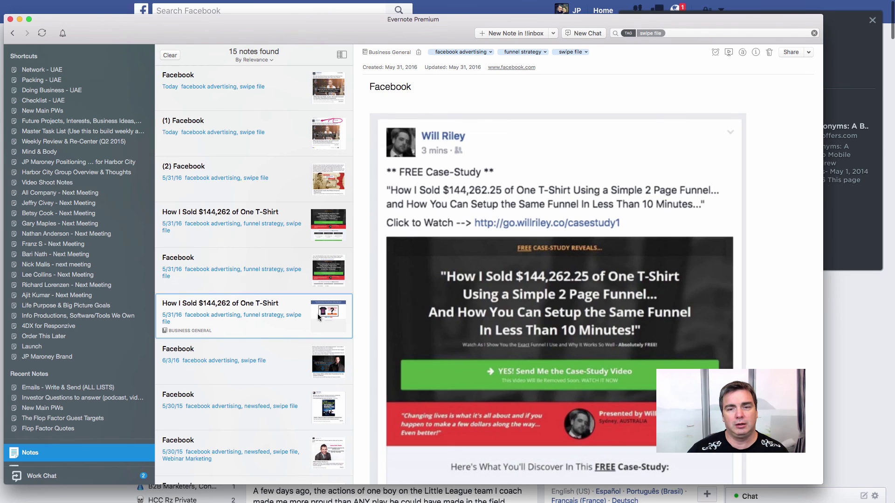
pyautogui.click(323, 416)
pyautogui.click(317, 452)
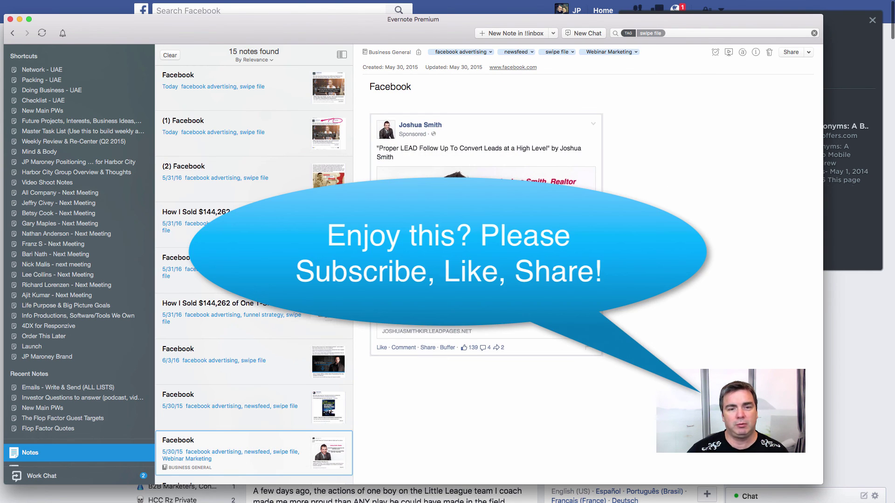
pyautogui.click(296, 186)
pyautogui.click(295, 142)
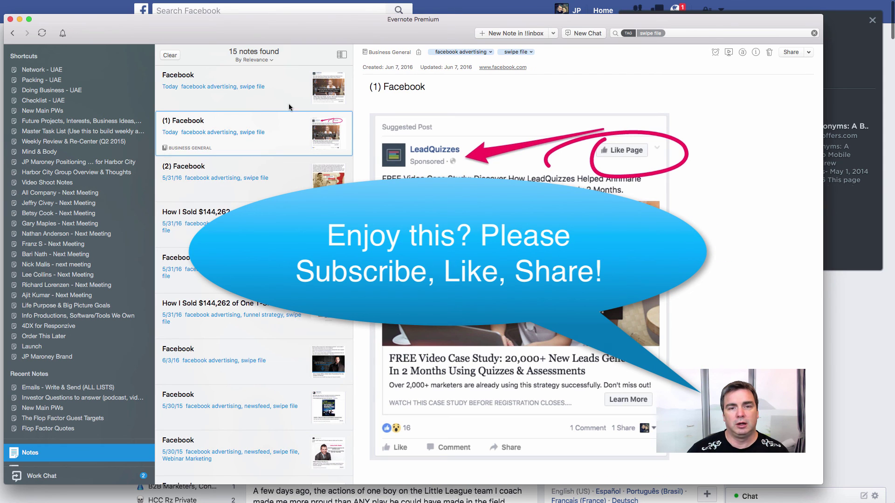
pyautogui.click(276, 98)
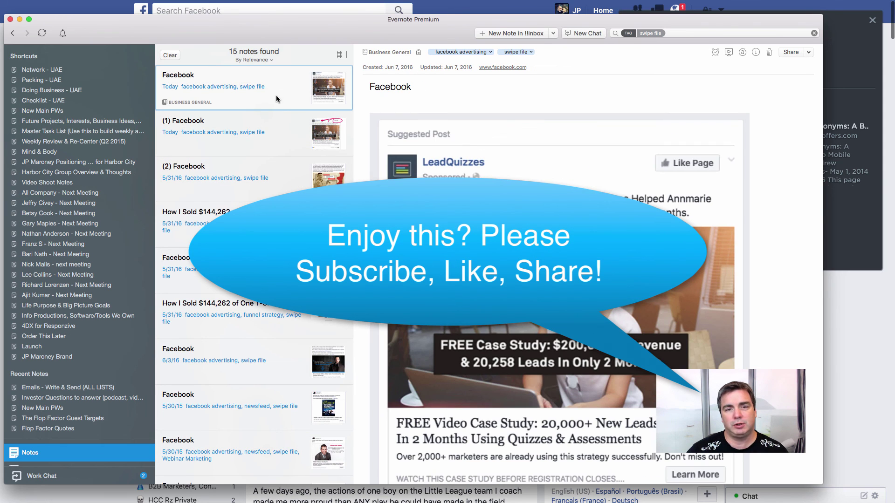